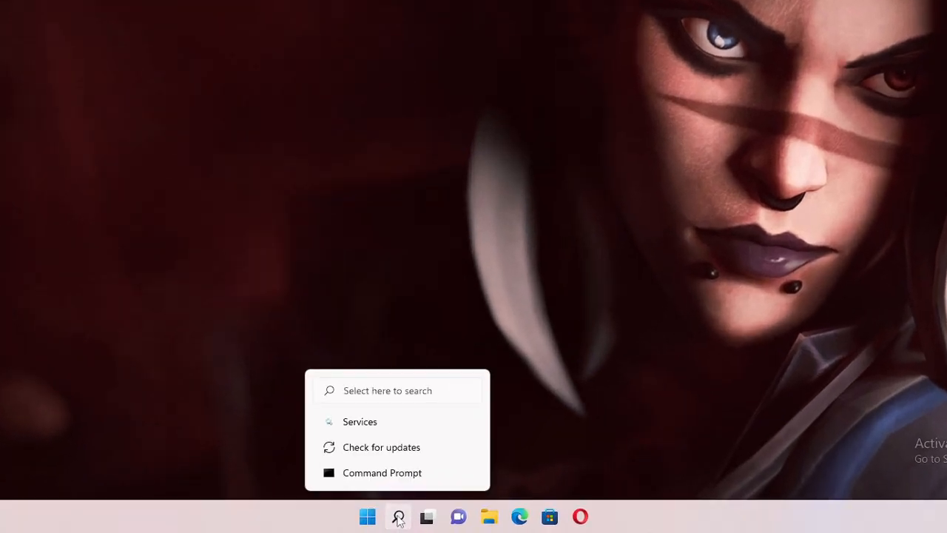
Search Windows for appwiz.cpl and open the matching Control Panel item
{"action": "left_click", "coordinate": [419, 520]}
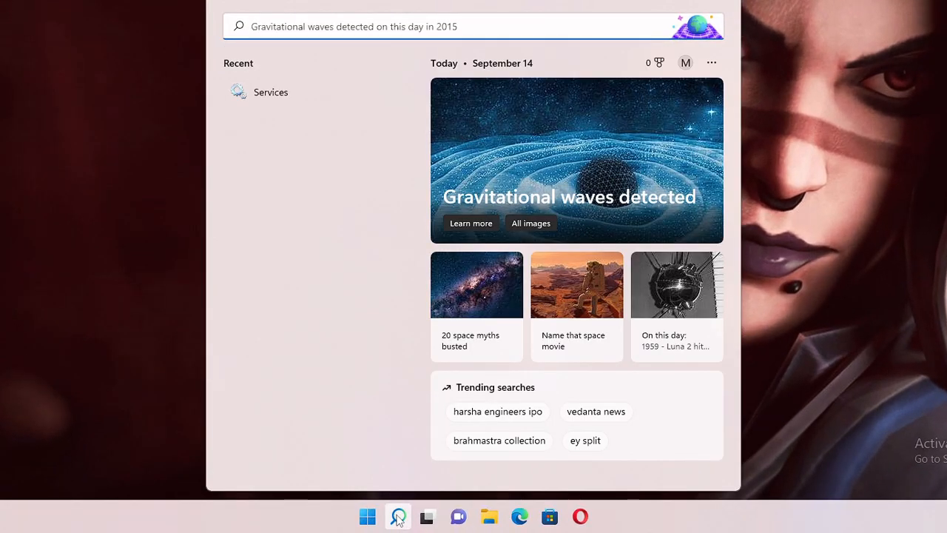
{"action": "type", "text": "appw"}
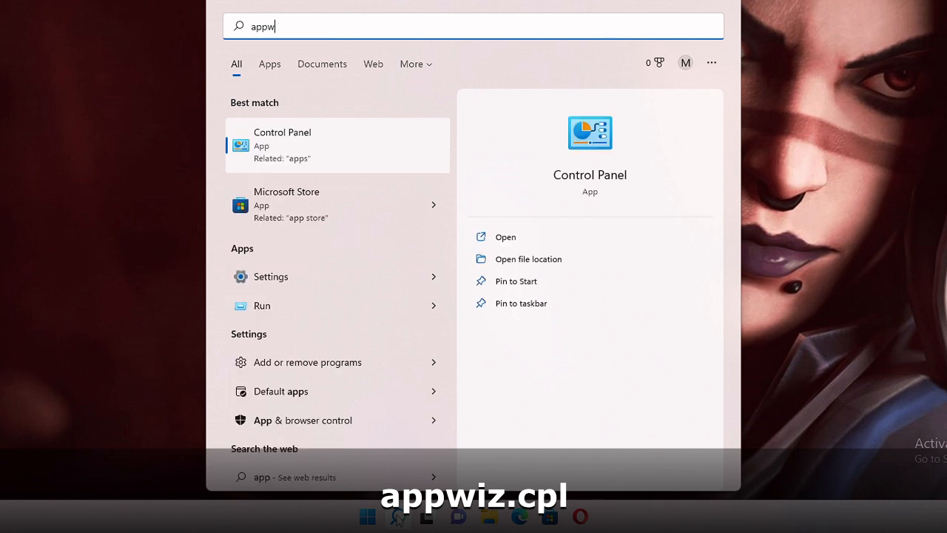
{"action": "type", "text": "iz.cpl"}
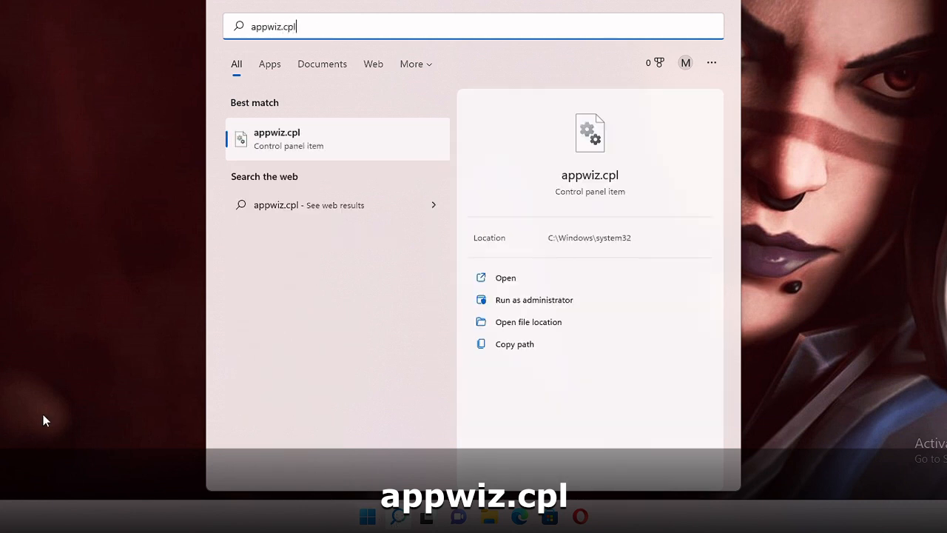
{"action": "left_click", "coordinate": [295, 139]}
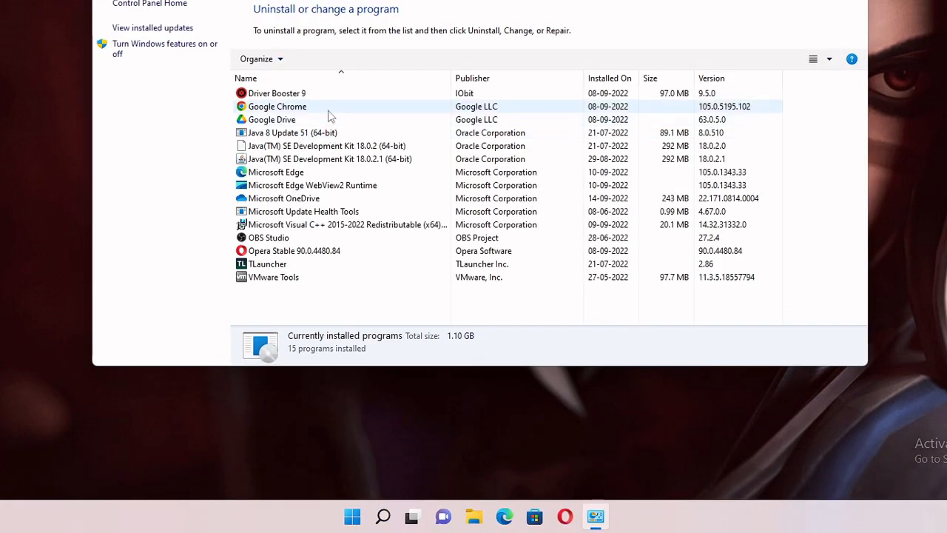
Look through the installed programs, check the uninstall option for Java(TM) SE Development Kit 18.0.2.1, and close Programs and Features
{"action": "left_click", "coordinate": [326, 108]}
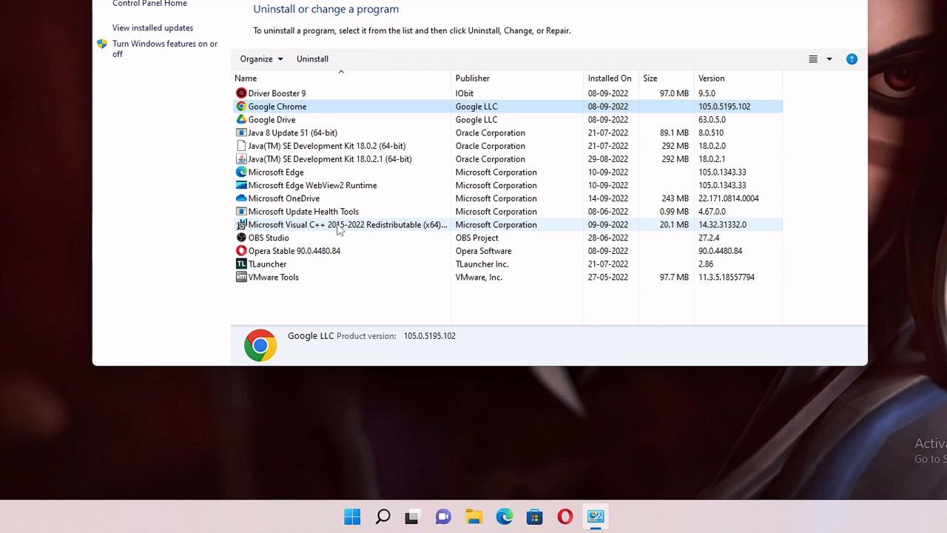
{"action": "left_click", "coordinate": [309, 160]}
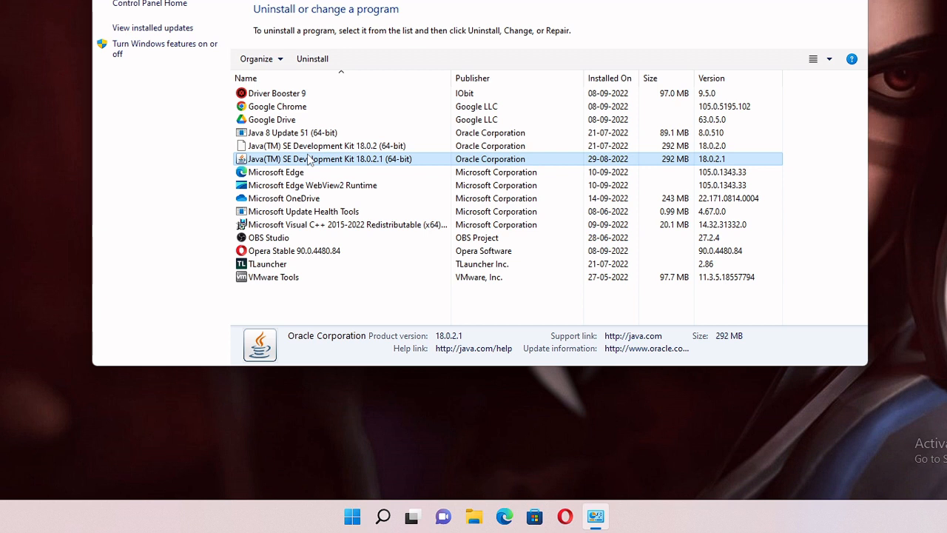
{"action": "left_click", "coordinate": [282, 120]}
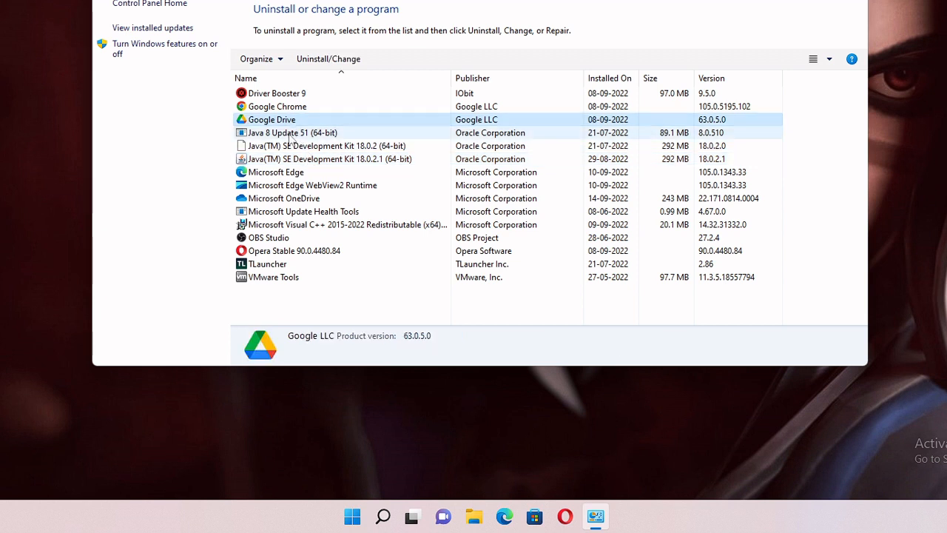
{"action": "left_click", "coordinate": [281, 185]}
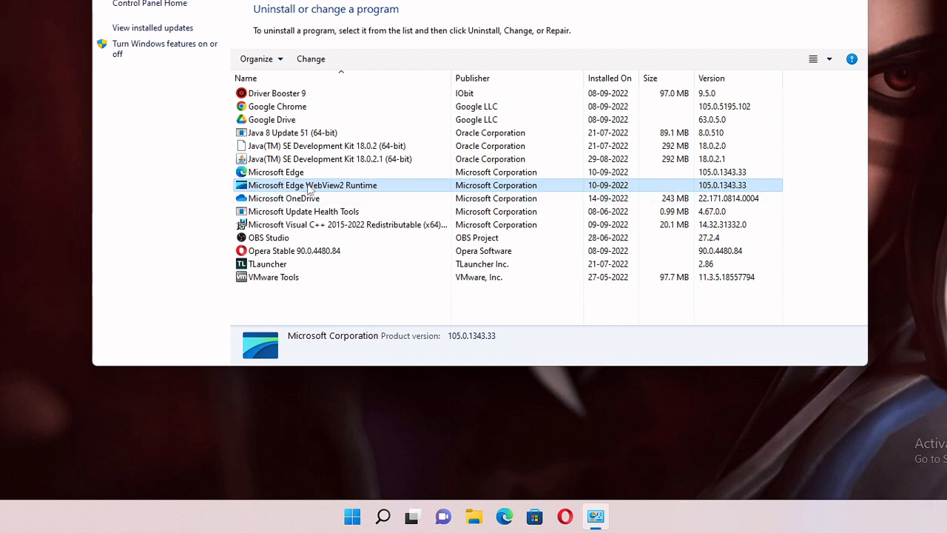
{"action": "right_click", "coordinate": [344, 162]}
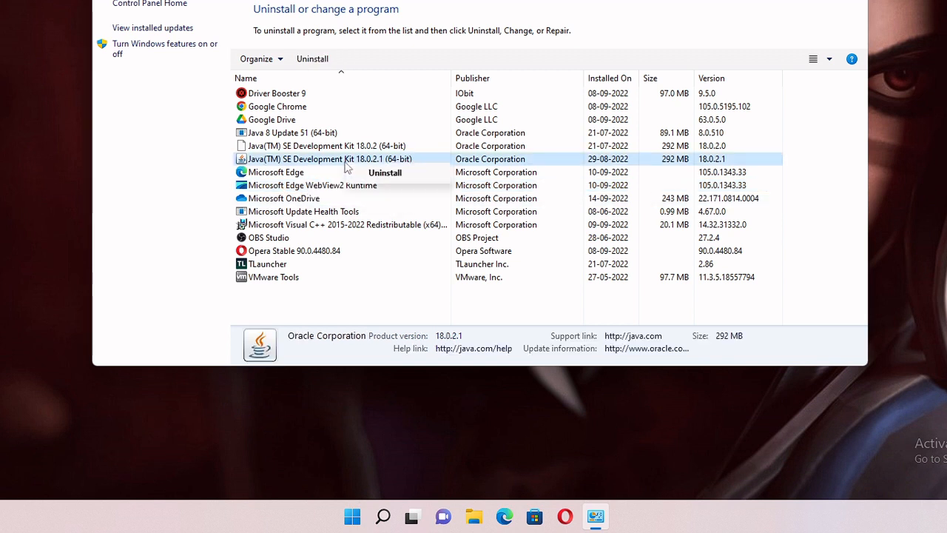
{"action": "left_click", "coordinate": [387, 212]}
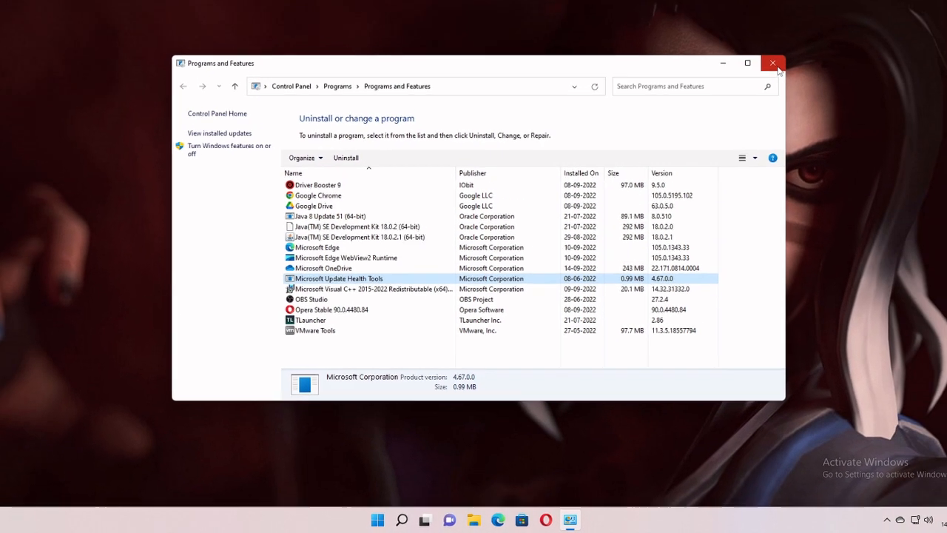
{"action": "left_click", "coordinate": [775, 66]}
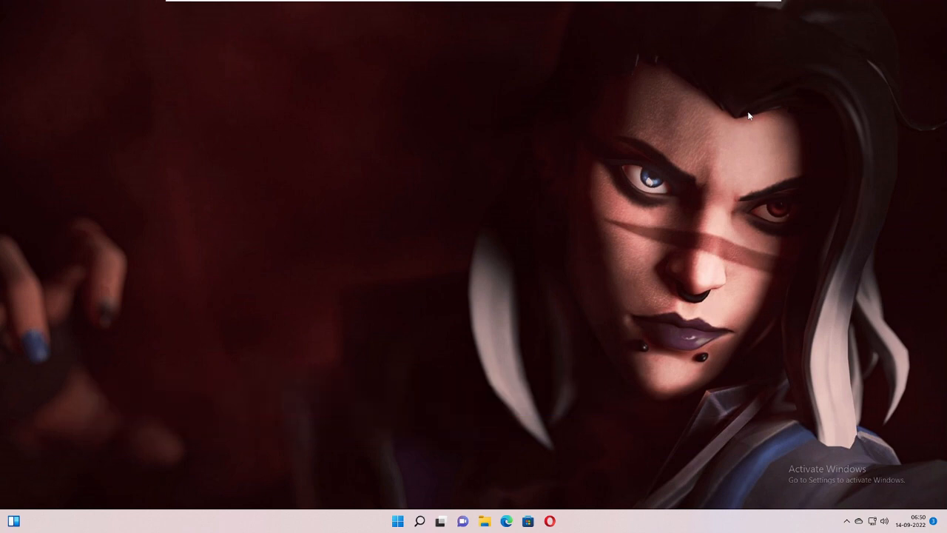
Search Windows for security and open the app settings of Windows Security
{"action": "left_click", "coordinate": [419, 521]}
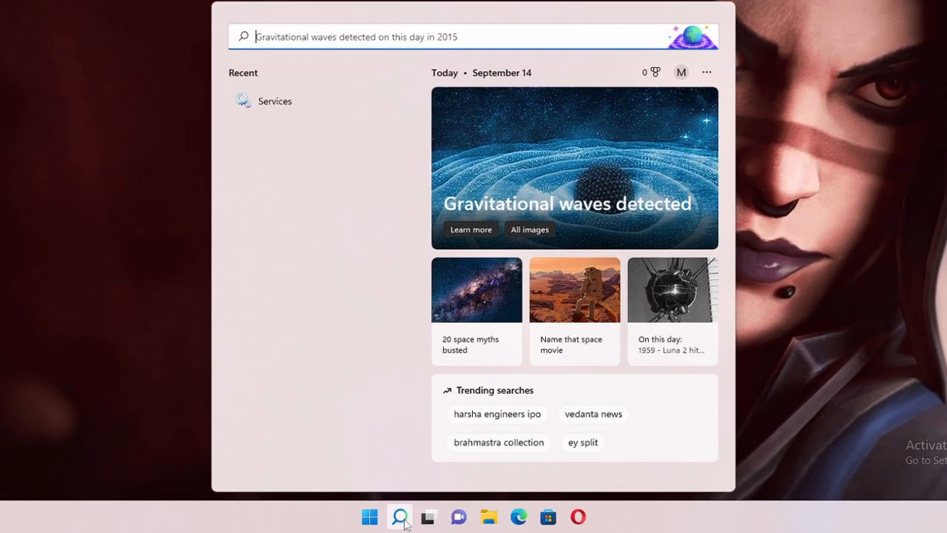
{"action": "type", "text": "security"}
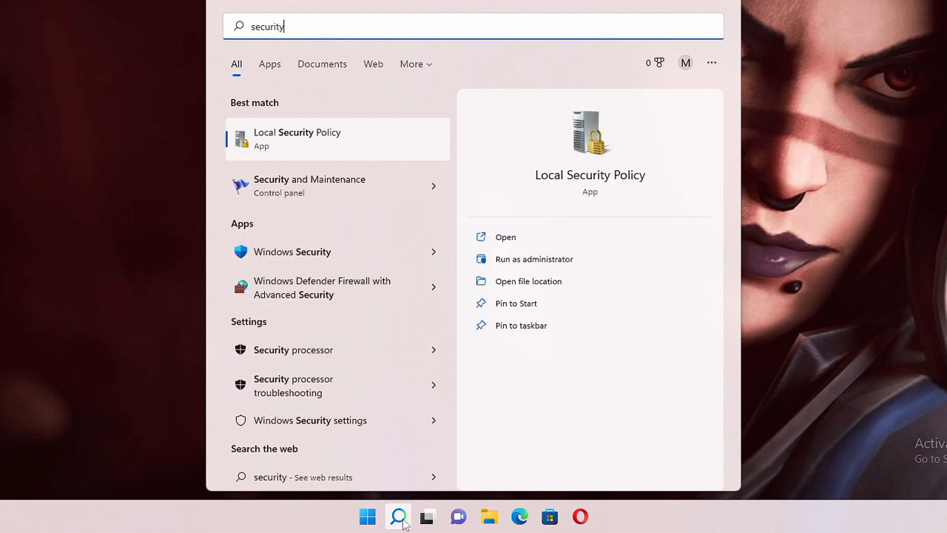
{"action": "key", "text": "BackSpace"}
{"action": "key", "text": "BackSpace"}
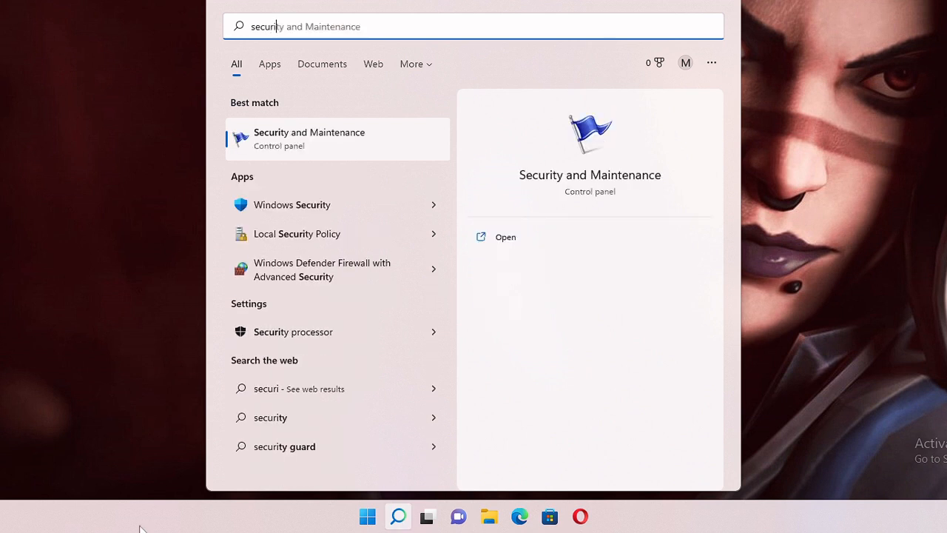
{"action": "right_click", "coordinate": [320, 208]}
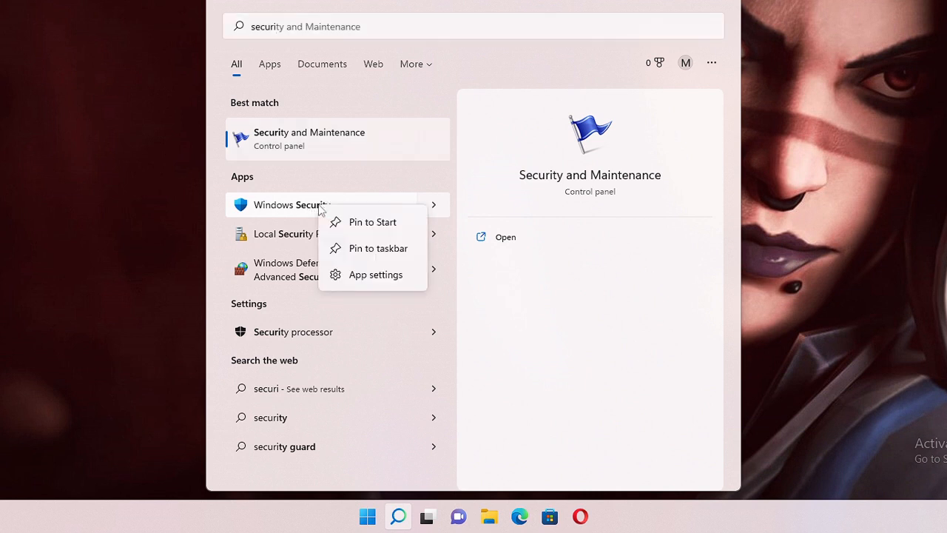
{"action": "left_click", "coordinate": [382, 273]}
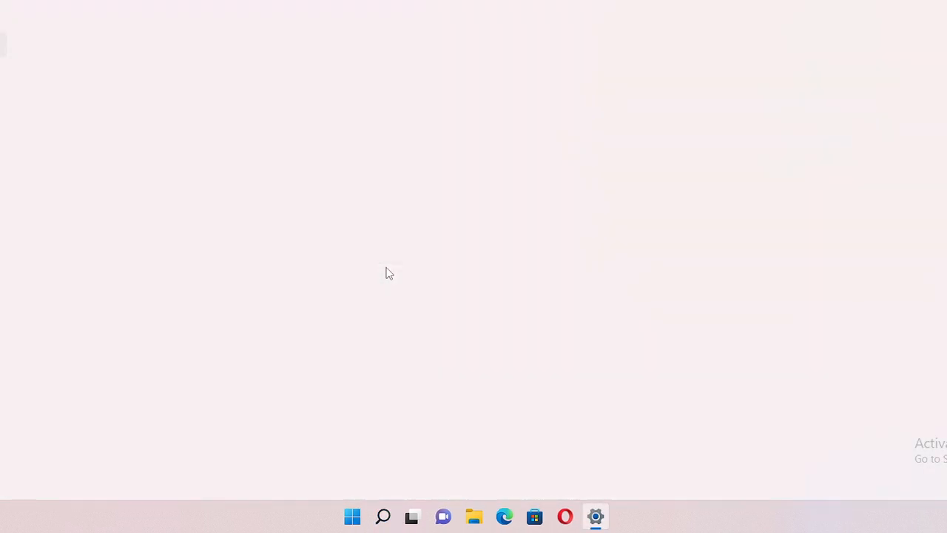
Repair and reset the Windows Security app, confirming the reset, and close its settings window
{"action": "scroll", "coordinate": [387, 271], "scroll_direction": "down", "scroll_amount": 5}
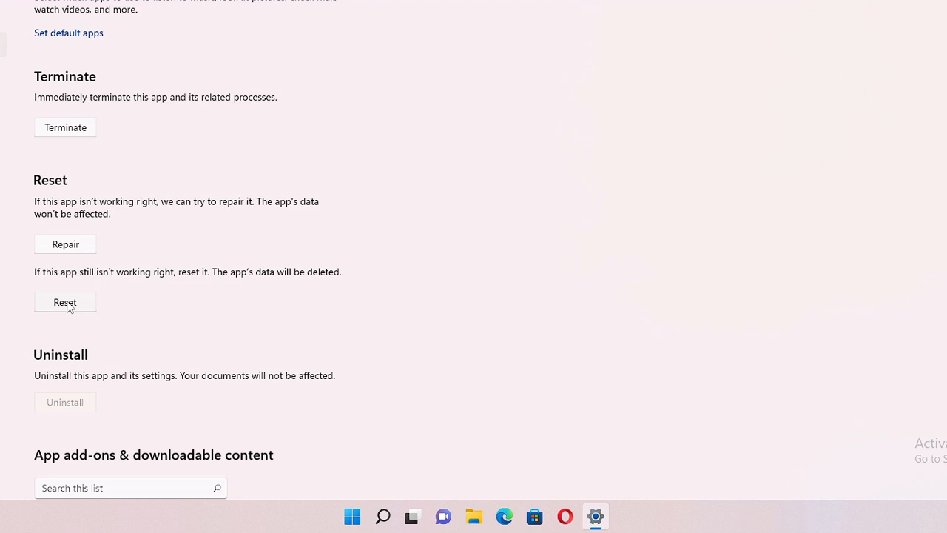
{"action": "left_click", "coordinate": [76, 251]}
{"action": "left_click", "coordinate": [77, 309]}
{"action": "left_click", "coordinate": [132, 273]}
{"action": "left_click", "coordinate": [934, 7]}
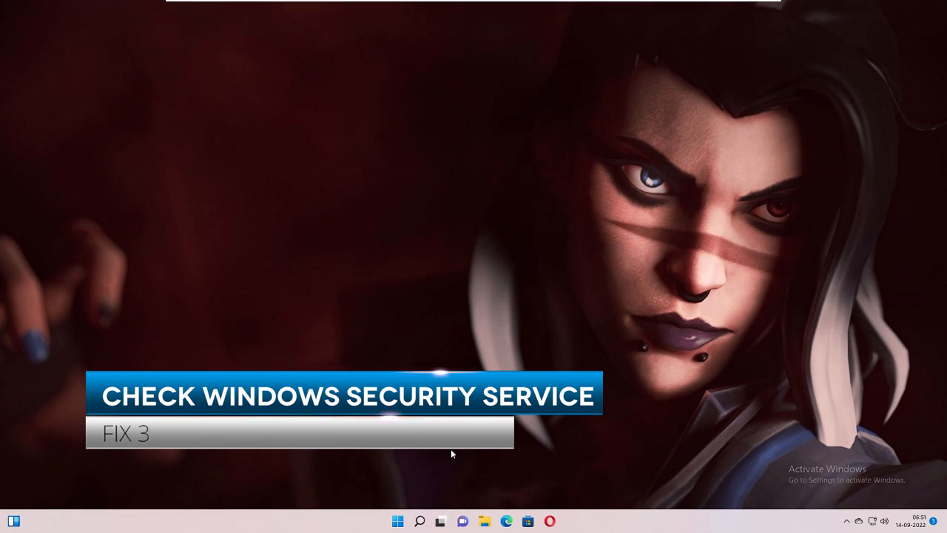
Search Windows for services and open the Services app
{"action": "left_click", "coordinate": [419, 523]}
{"action": "type", "text": "services"}
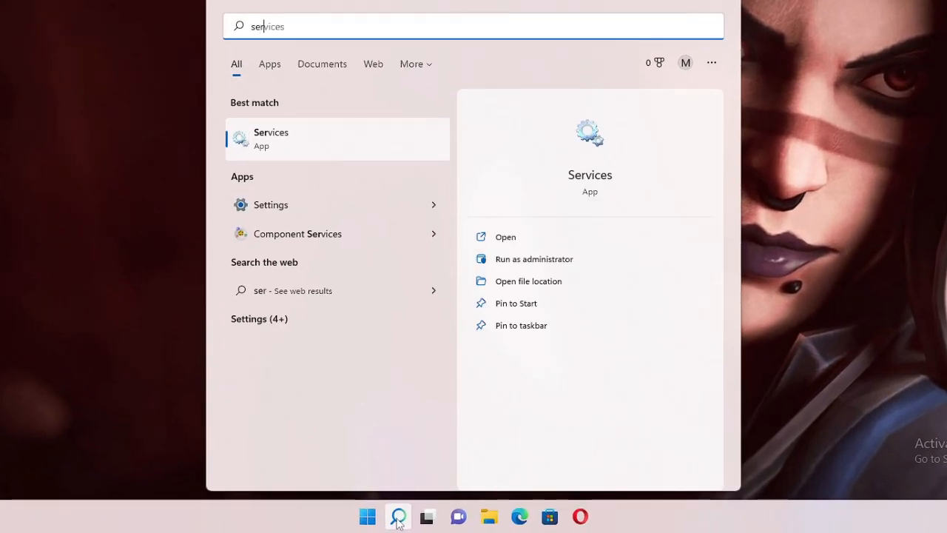
{"action": "left_click", "coordinate": [300, 146]}
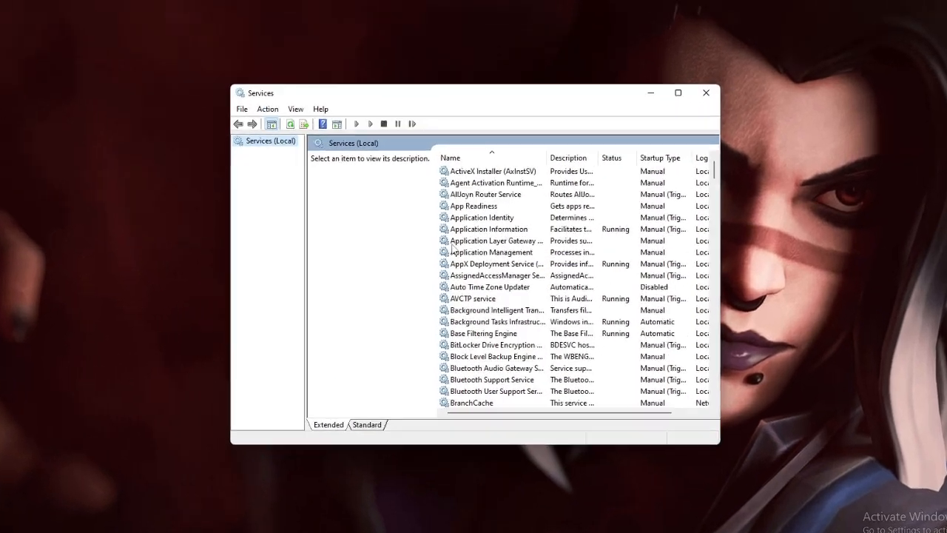
Locate Windows Security Service in the services list, briefly open and cancel its properties, and leave it selected
{"action": "left_click", "coordinate": [453, 252]}
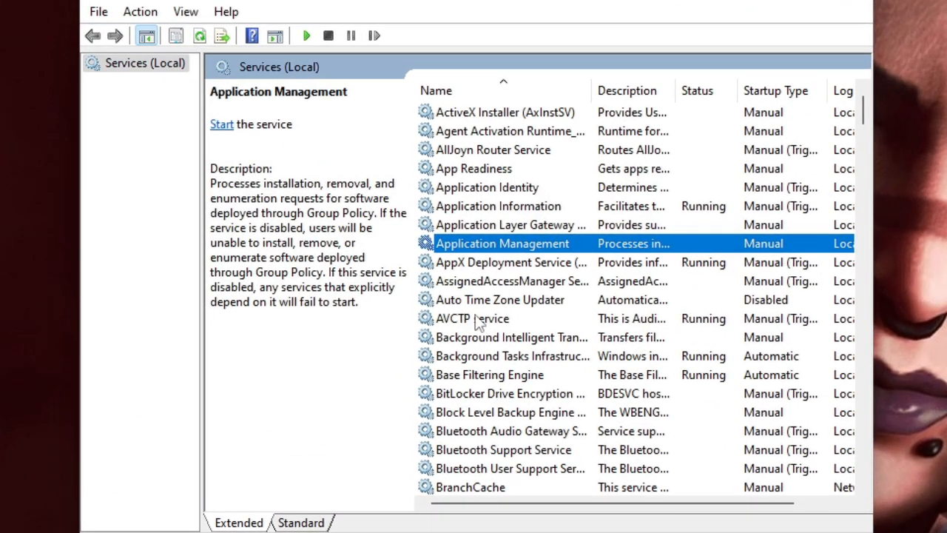
{"action": "scroll", "coordinate": [481, 318], "scroll_direction": "down", "scroll_amount": 8}
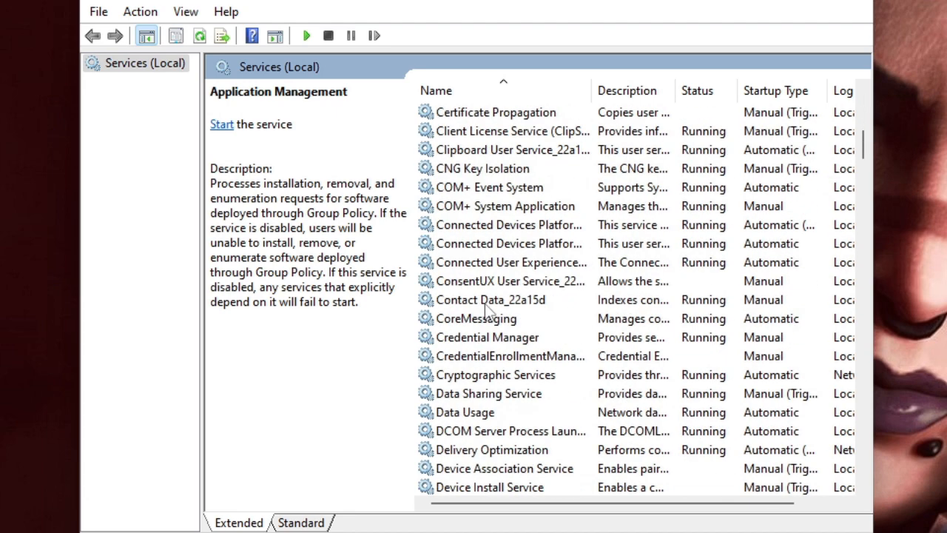
{"action": "left_click", "coordinate": [485, 304]}
{"action": "key", "text": "w"}
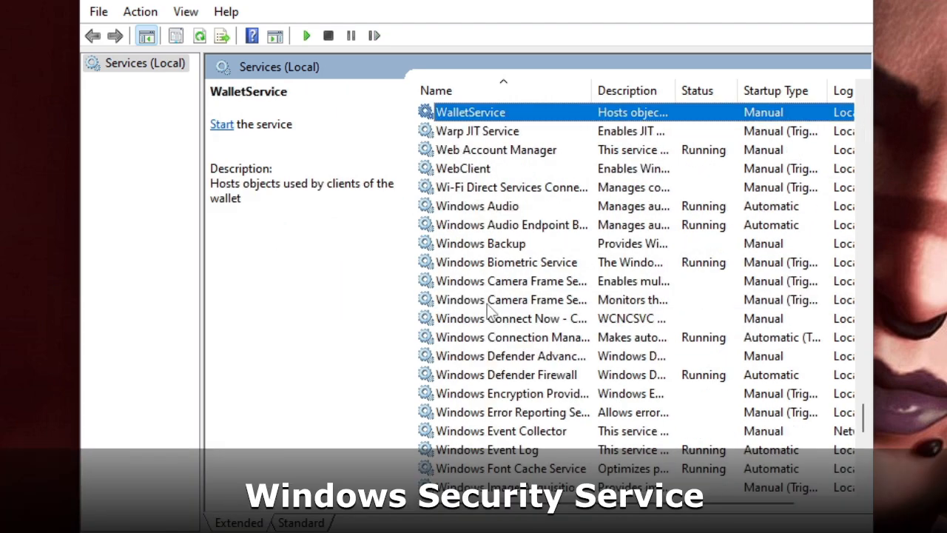
{"action": "scroll", "coordinate": [489, 307], "scroll_direction": "down", "scroll_amount": 8}
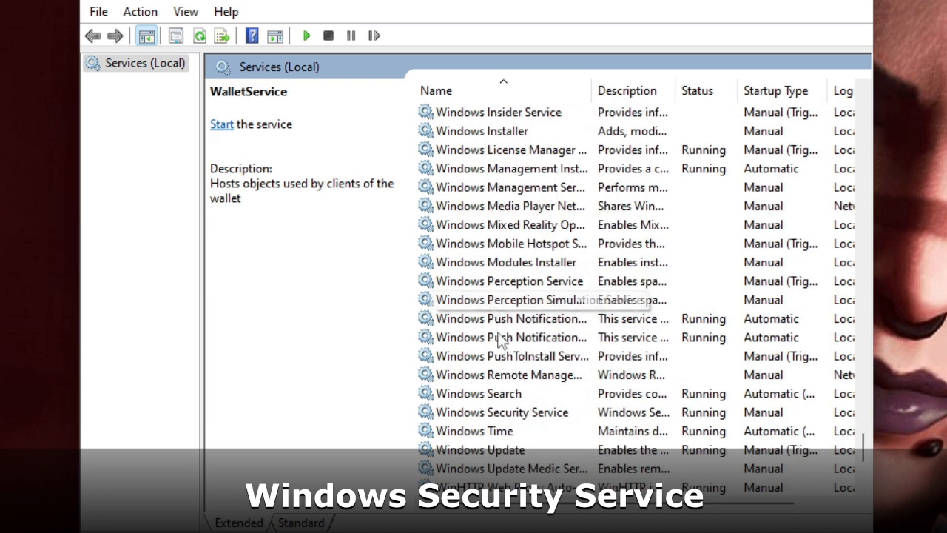
{"action": "double_click", "coordinate": [491, 412]}
{"action": "left_click", "coordinate": [552, 475]}
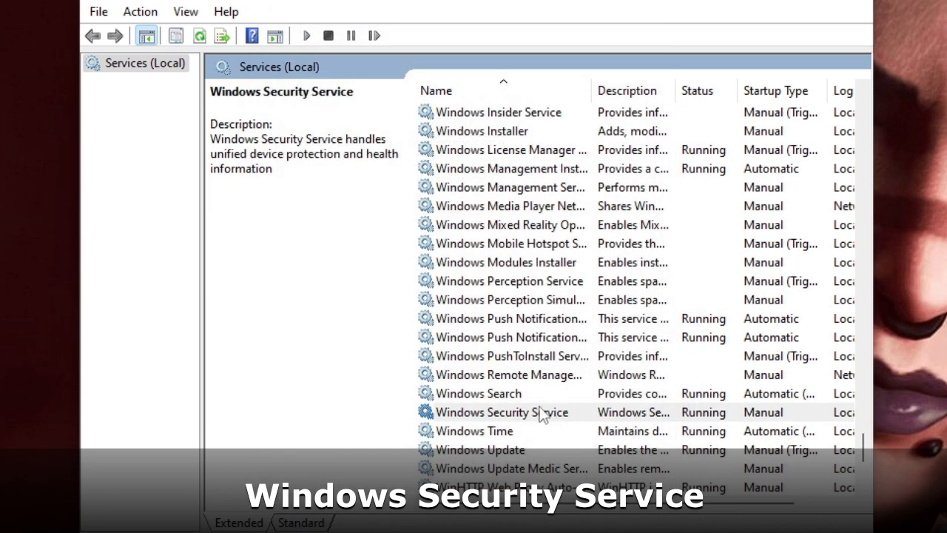
{"action": "left_click", "coordinate": [523, 414]}
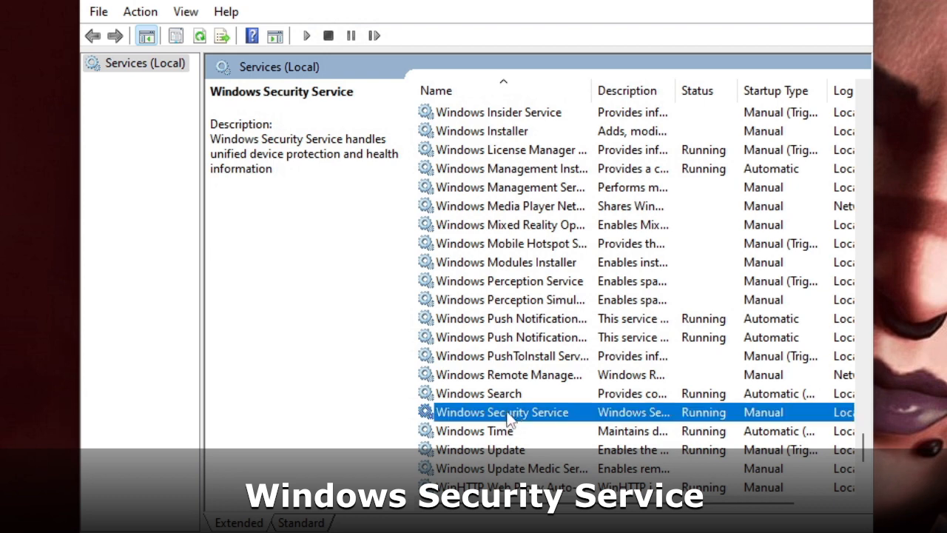
Open the properties of Windows Security Service and examine its path to executable
{"action": "double_click", "coordinate": [547, 412]}
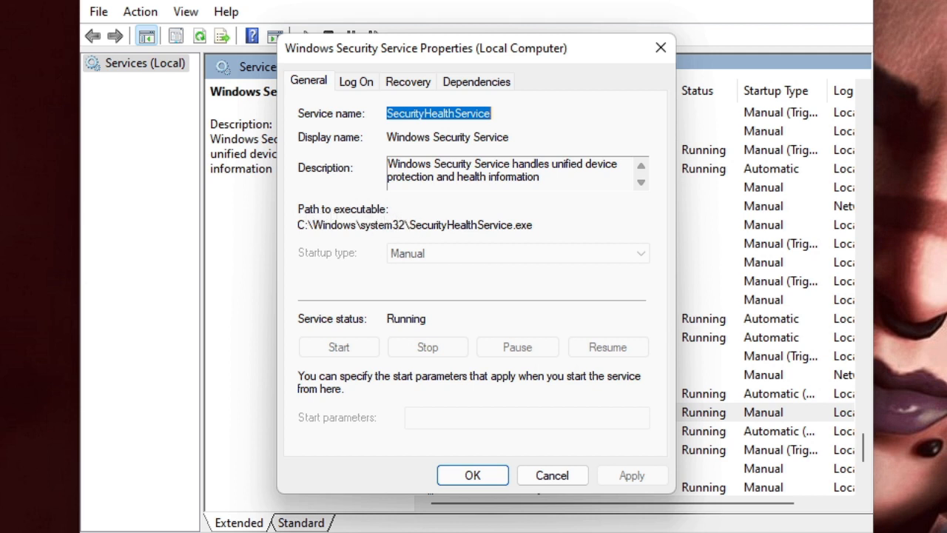
{"action": "left_click_drag", "start_coordinate": [534, 225], "coordinate": [297, 225]}
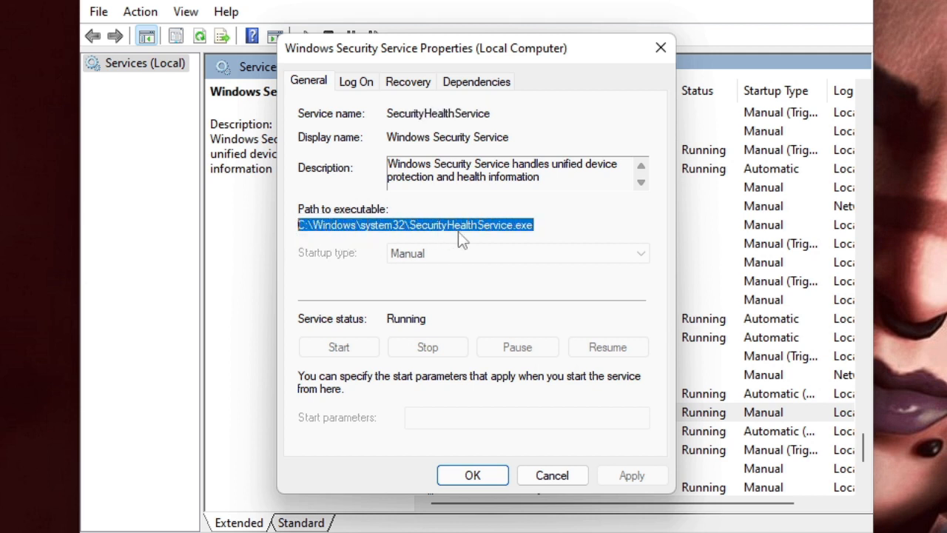
{"action": "left_click", "coordinate": [428, 225]}
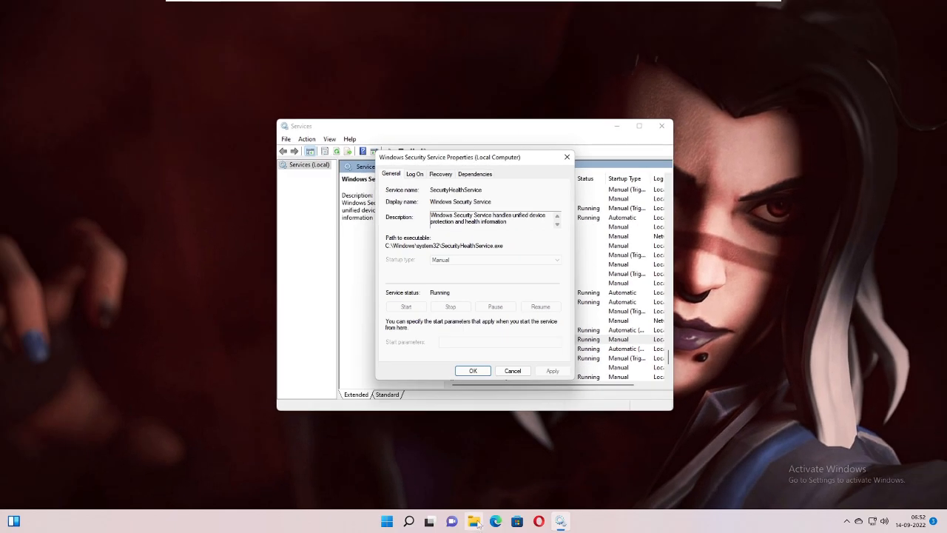
Open File Explorer at This PC and move its window below the service's executable path
{"action": "left_click", "coordinate": [474, 521]}
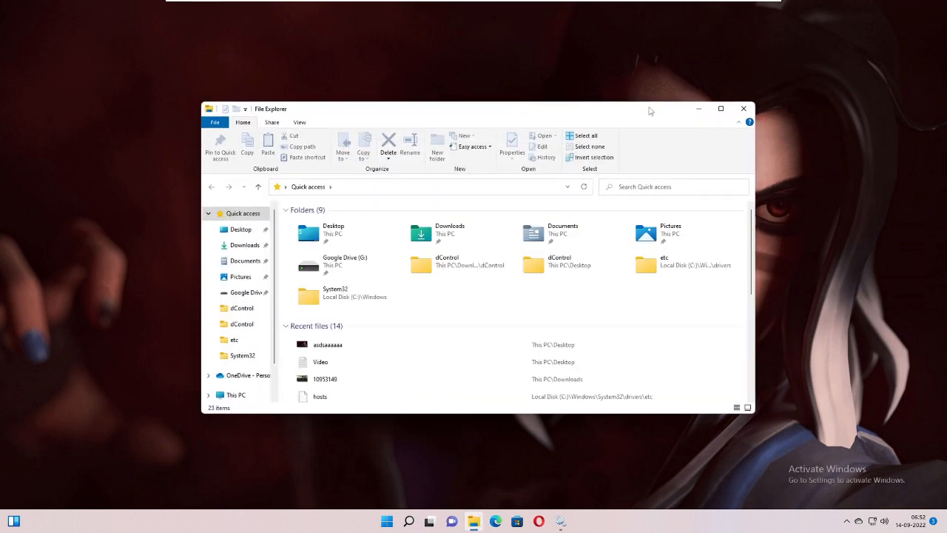
{"action": "left_click", "coordinate": [242, 394]}
{"action": "left_click_drag", "start_coordinate": [503, 115], "coordinate": [550, 262]}
{"action": "left_click_drag", "start_coordinate": [412, 256], "coordinate": [412, 265]}
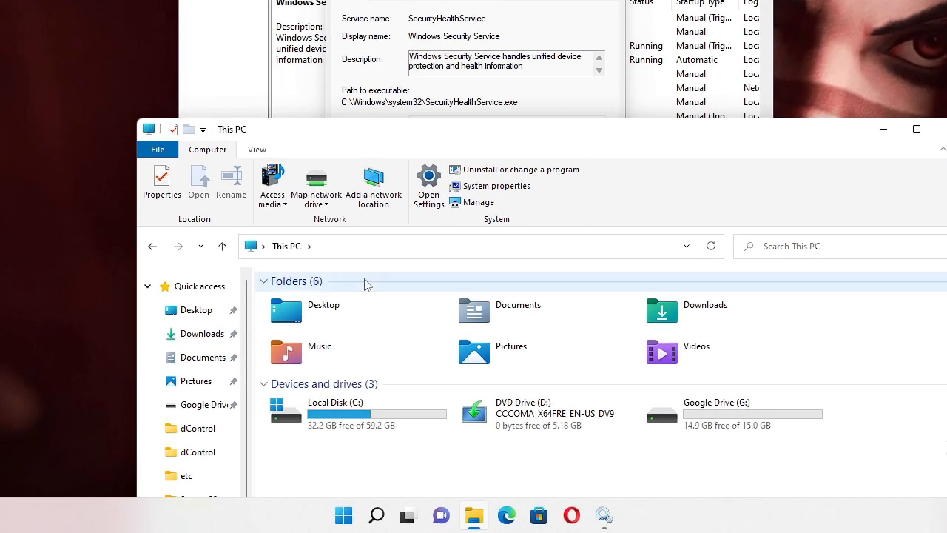
Go to the System32 folder inside the Windows folder on Local Disk (C:)
{"action": "double_click", "coordinate": [342, 422]}
{"action": "double_click", "coordinate": [310, 460]}
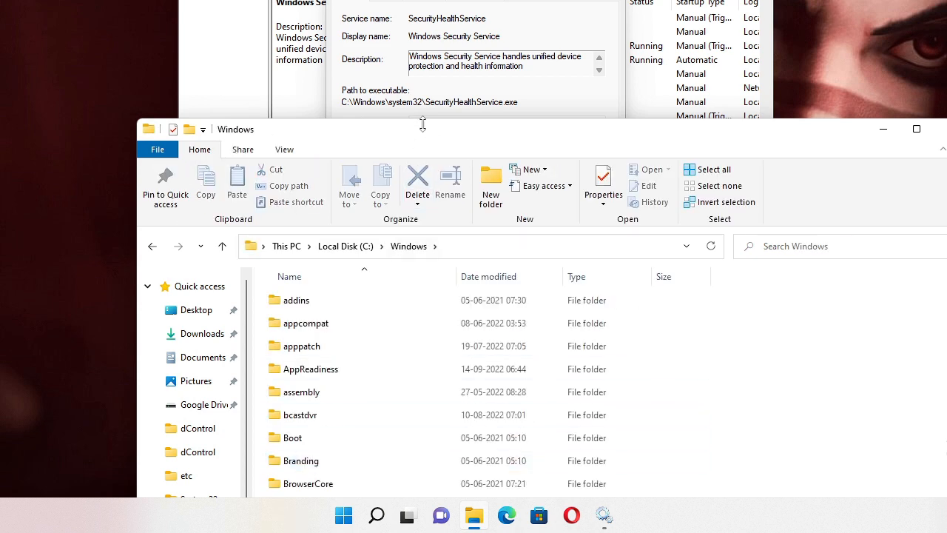
{"action": "left_click_drag", "start_coordinate": [421, 134], "coordinate": [432, 50]}
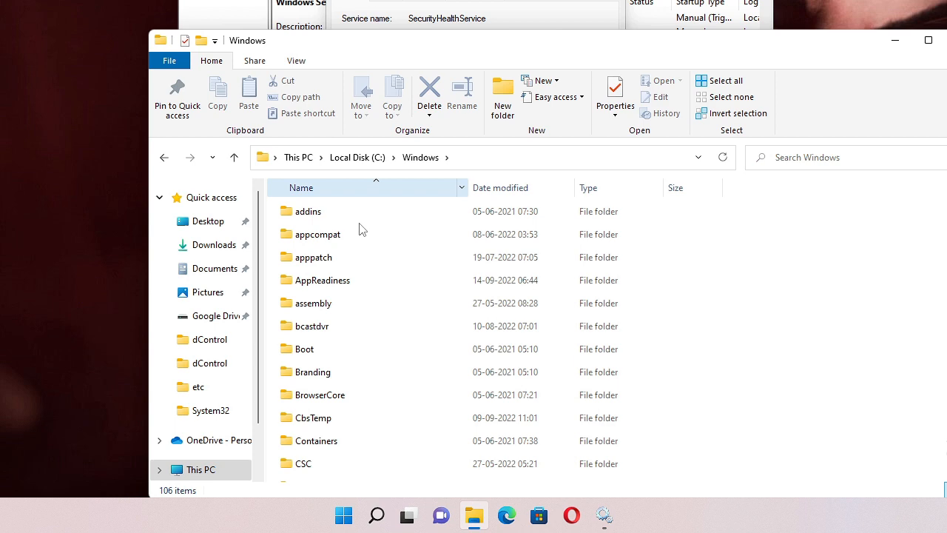
{"action": "left_click", "coordinate": [343, 311]}
{"action": "type", "text": "system32"}
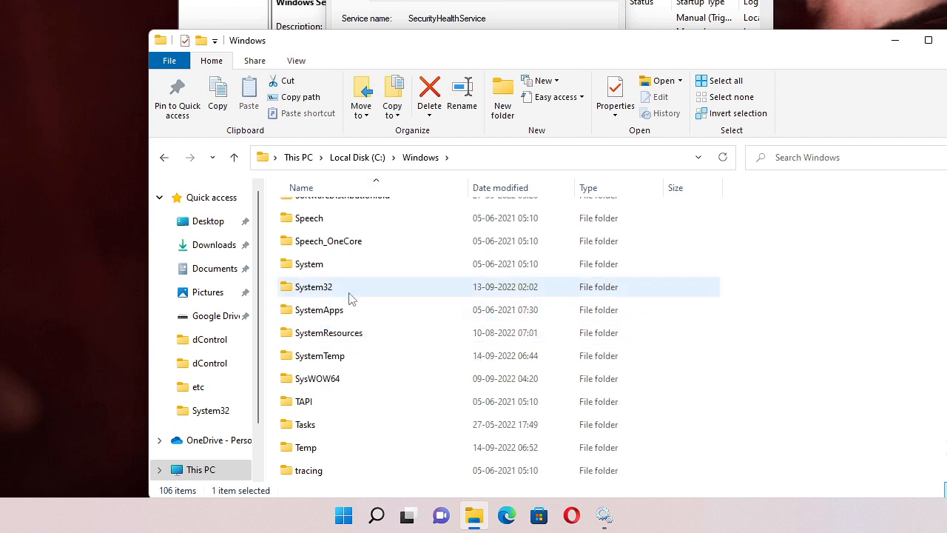
{"action": "double_click", "coordinate": [345, 290]}
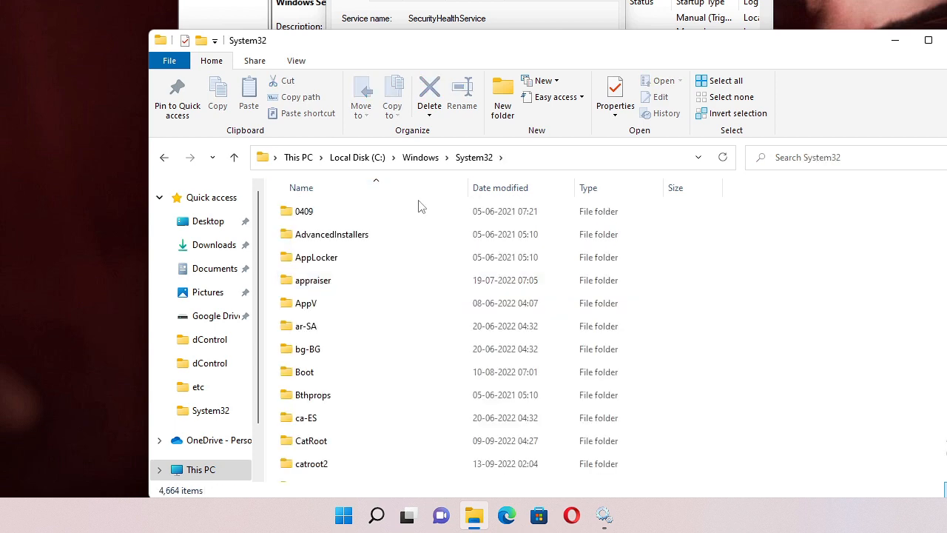
Look through the System32 folder for entries beginning with "se"
{"action": "double_click", "coordinate": [474, 50]}
{"action": "double_click", "coordinate": [581, 51]}
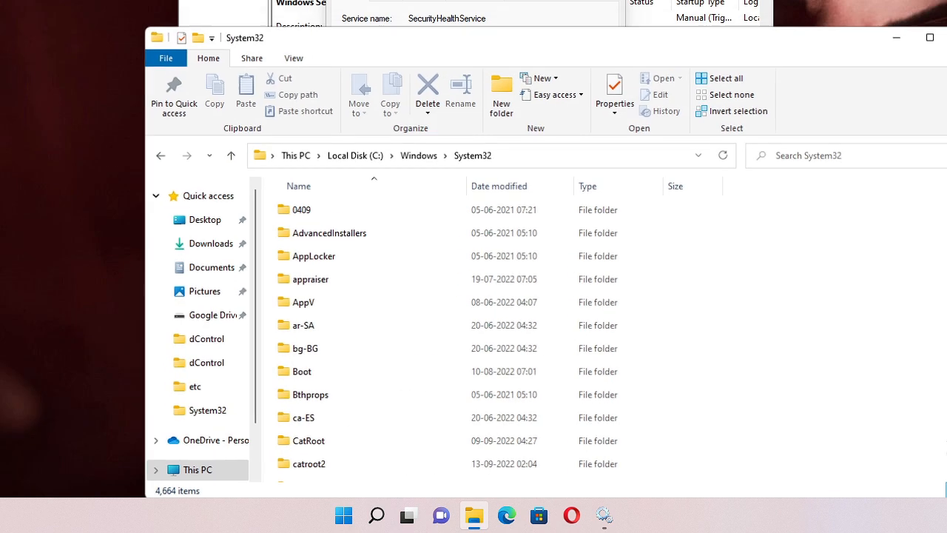
{"action": "left_click_drag", "start_coordinate": [582, 51], "coordinate": [549, 176]}
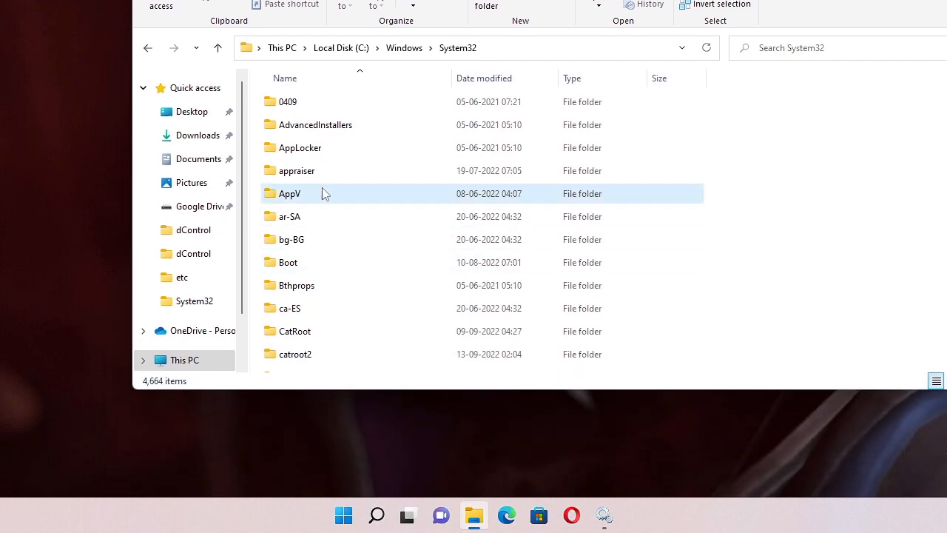
{"action": "left_click", "coordinate": [323, 193]}
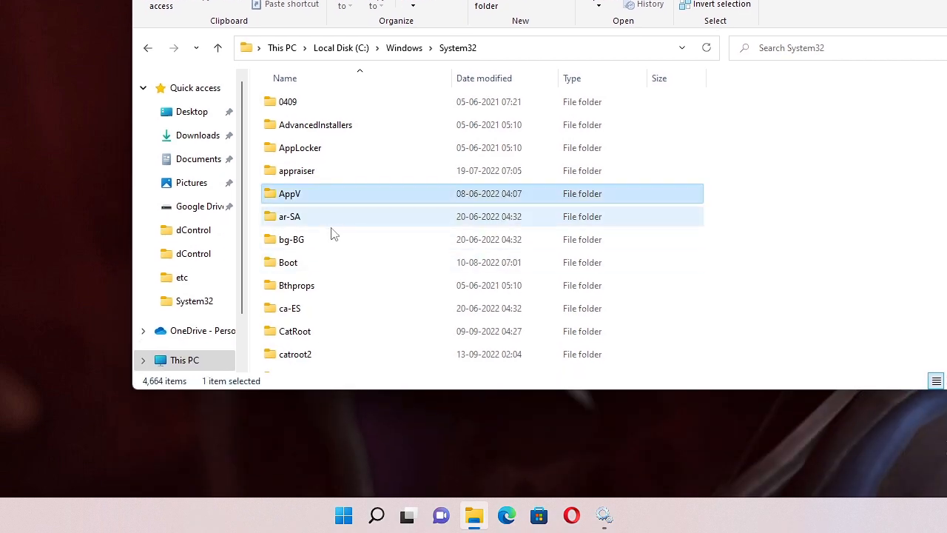
{"action": "type", "text": "se"}
{"action": "scroll", "coordinate": [332, 234], "scroll_direction": "down", "scroll_amount": 5}
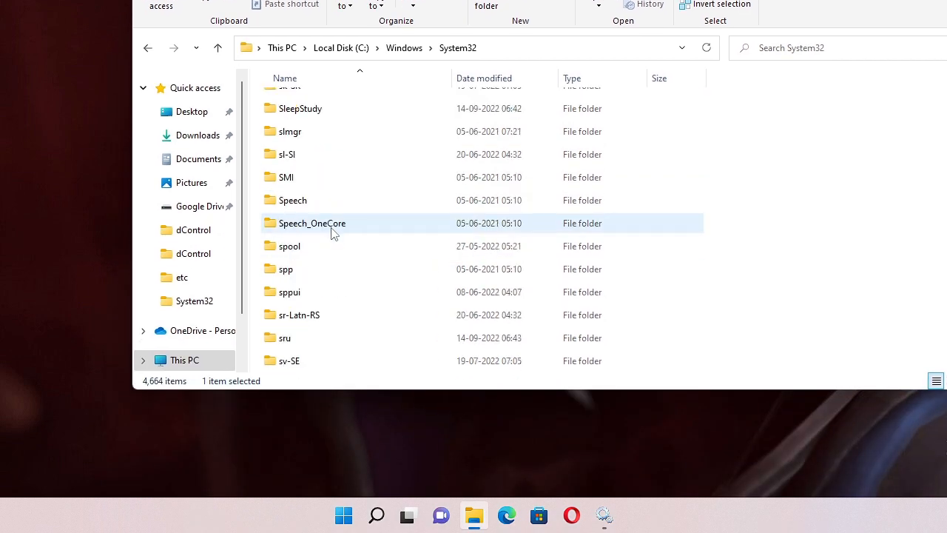
{"action": "scroll", "coordinate": [332, 233], "scroll_direction": "down", "scroll_amount": 10}
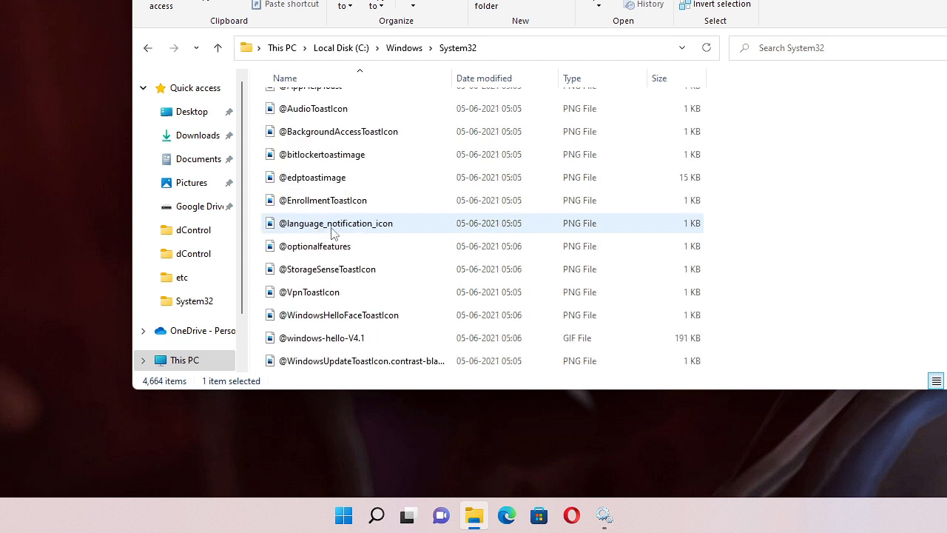
{"action": "scroll", "coordinate": [332, 233], "scroll_direction": "up", "scroll_amount": 2}
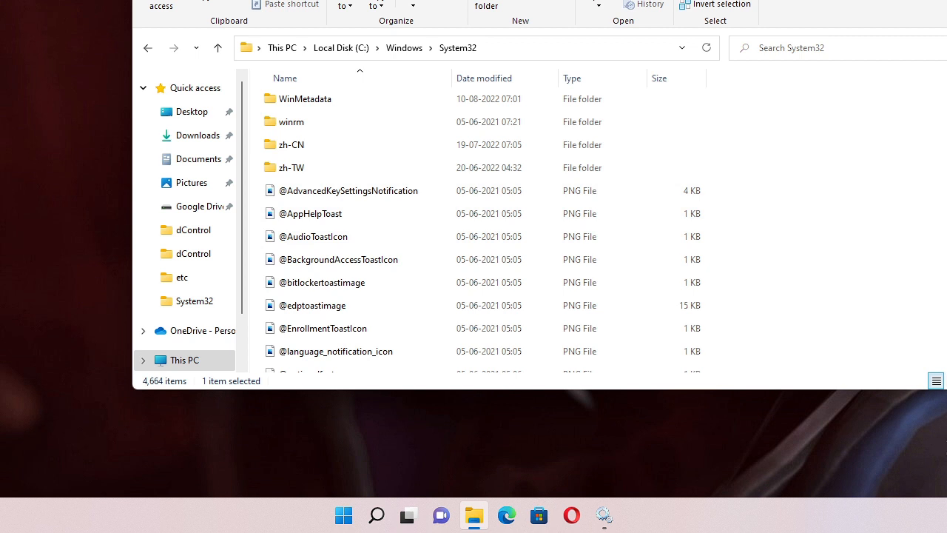
Search the System32 folder for "securityhealthservice"
{"action": "left_click", "coordinate": [811, 48]}
{"action": "type", "text": "secu"}
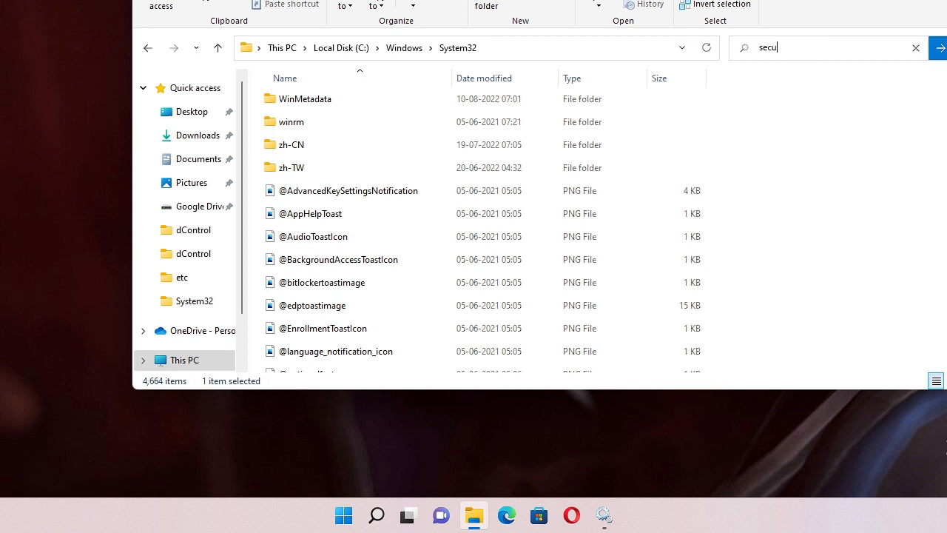
{"action": "type", "text": "rtiyhealthservice"}
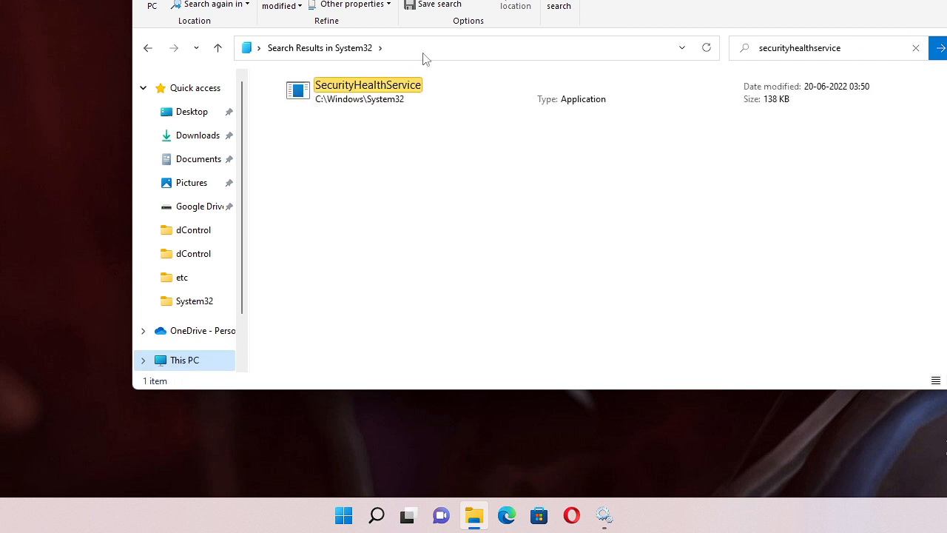
{"action": "left_click", "coordinate": [395, 134]}
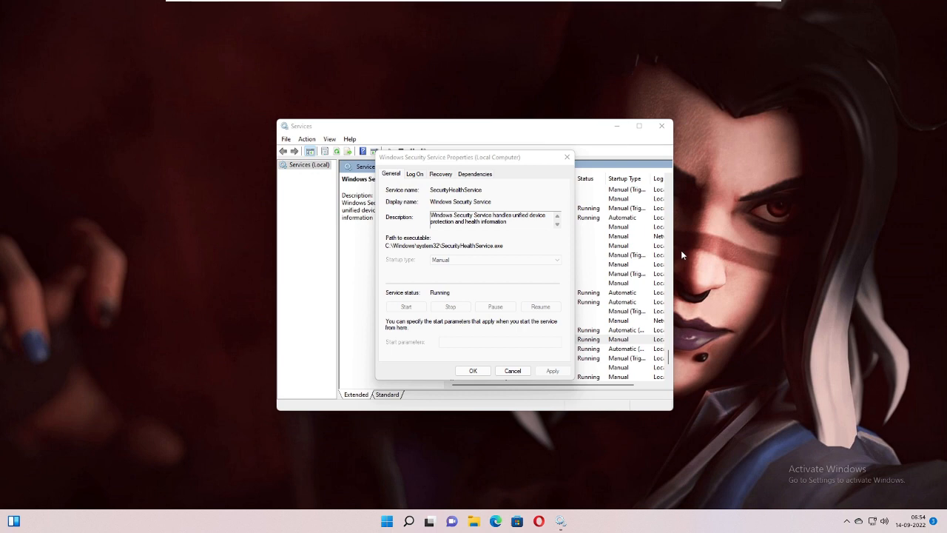
Accept and close the Windows Security Service properties, and close the Services window
{"action": "left_click", "coordinate": [473, 371]}
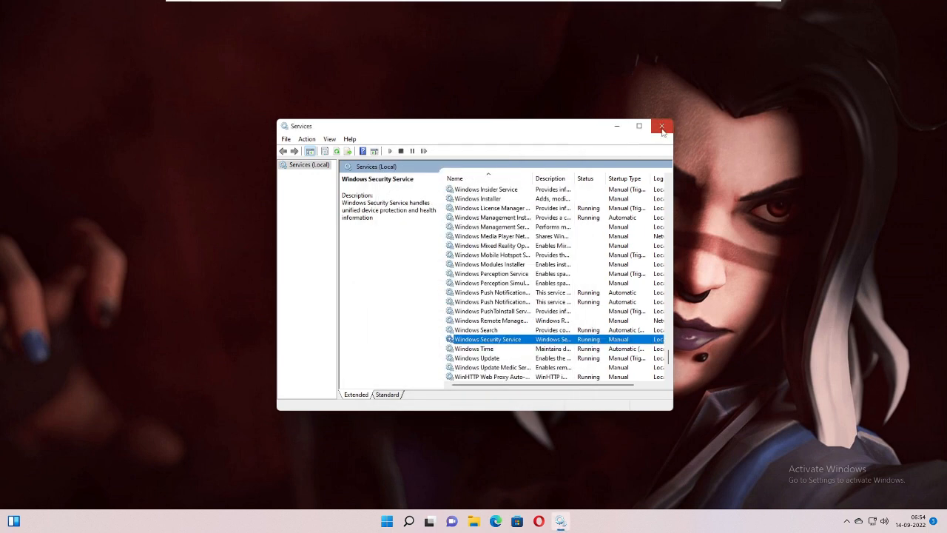
{"action": "left_click", "coordinate": [663, 126]}
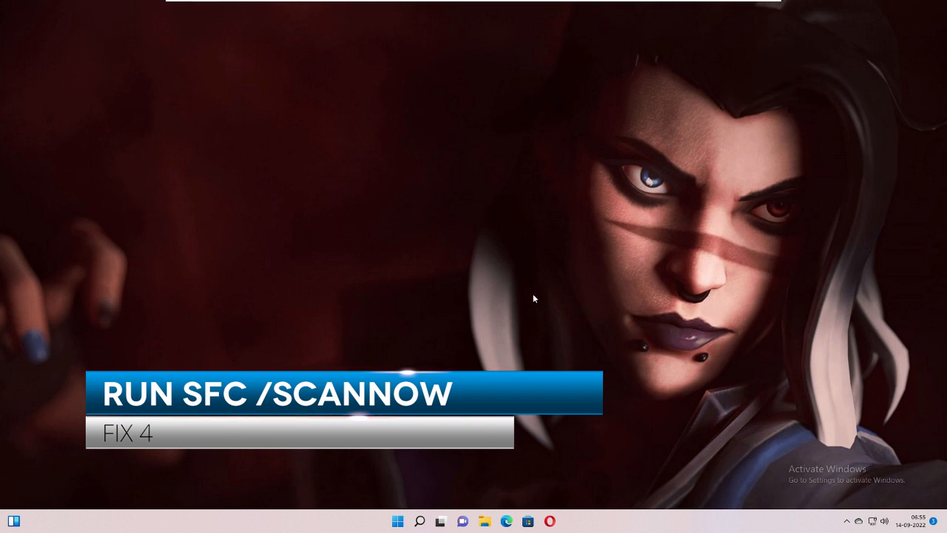
Find Command Prompt by searching Windows for "cmd", run it as administrator and approve the elevation request
{"action": "left_click", "coordinate": [423, 522]}
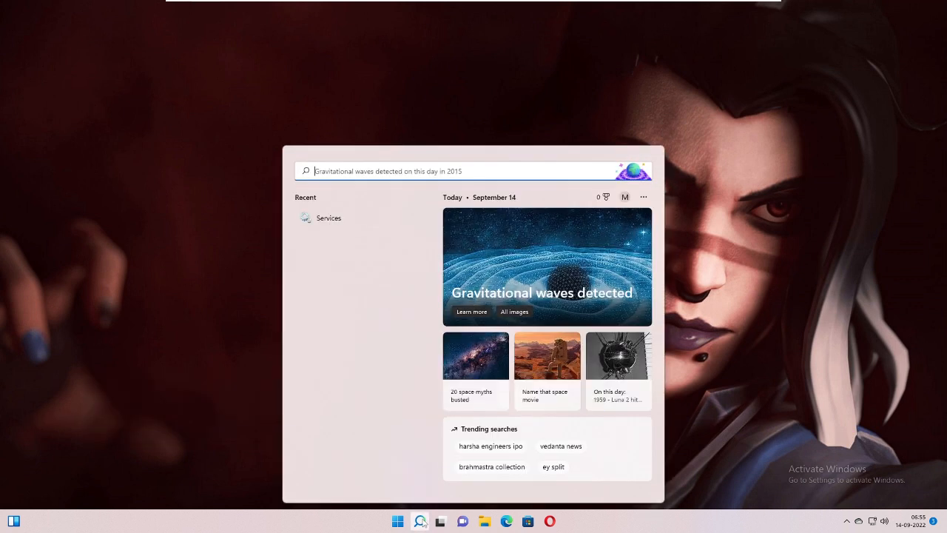
{"action": "type", "text": "cmd"}
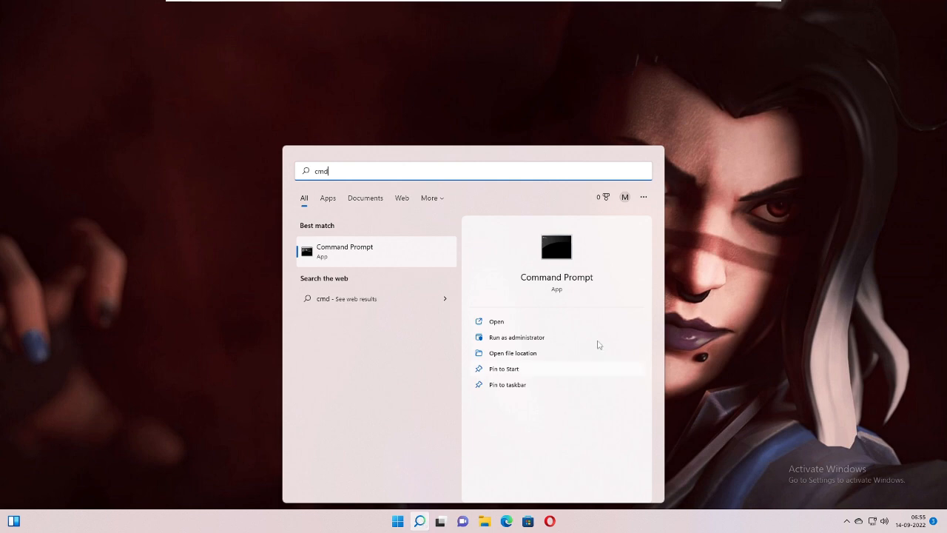
{"action": "left_click", "coordinate": [533, 340]}
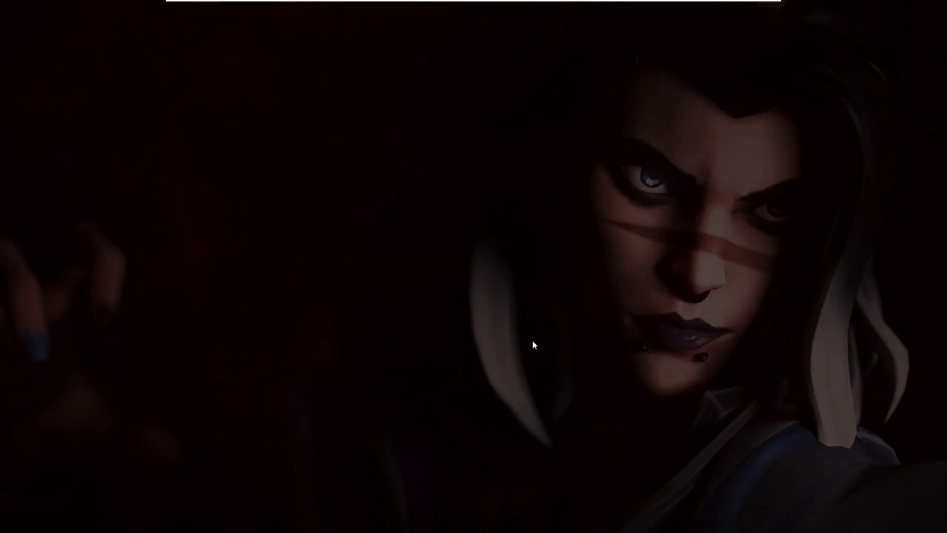
{"action": "left_click", "coordinate": [451, 337]}
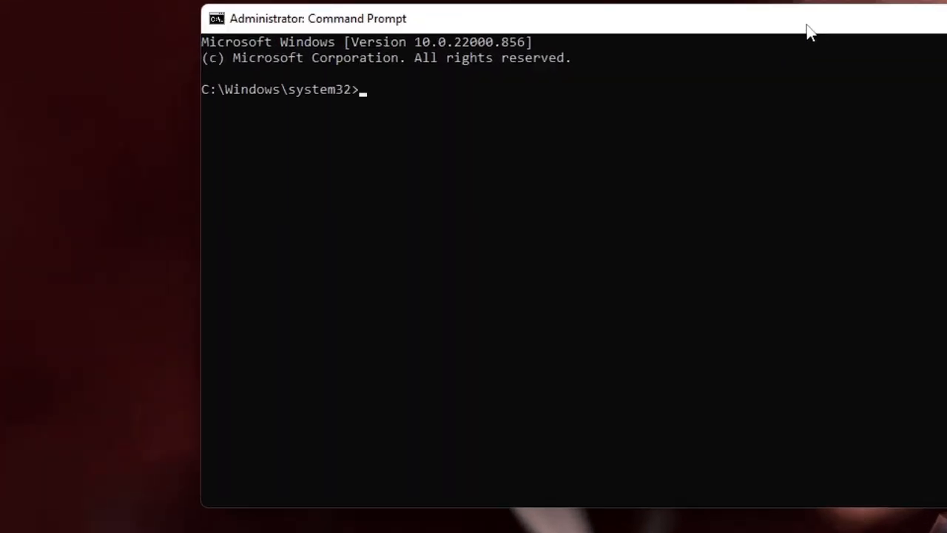
Run a system file scan with the command sfc /scannow
{"action": "type", "text": "sfc /"}
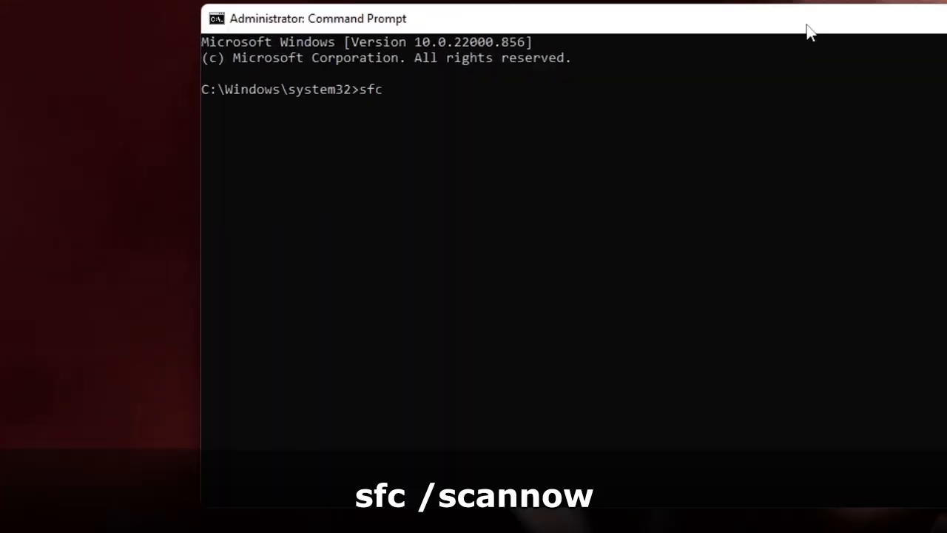
{"action": "type", "text": "scannow"}
{"action": "key", "text": "Return"}
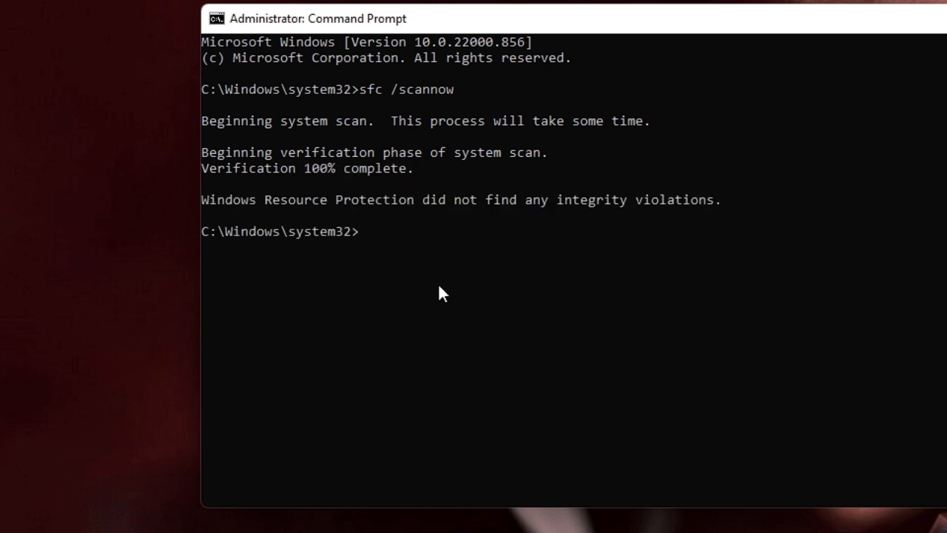
{"action": "left_click", "coordinate": [442, 278]}
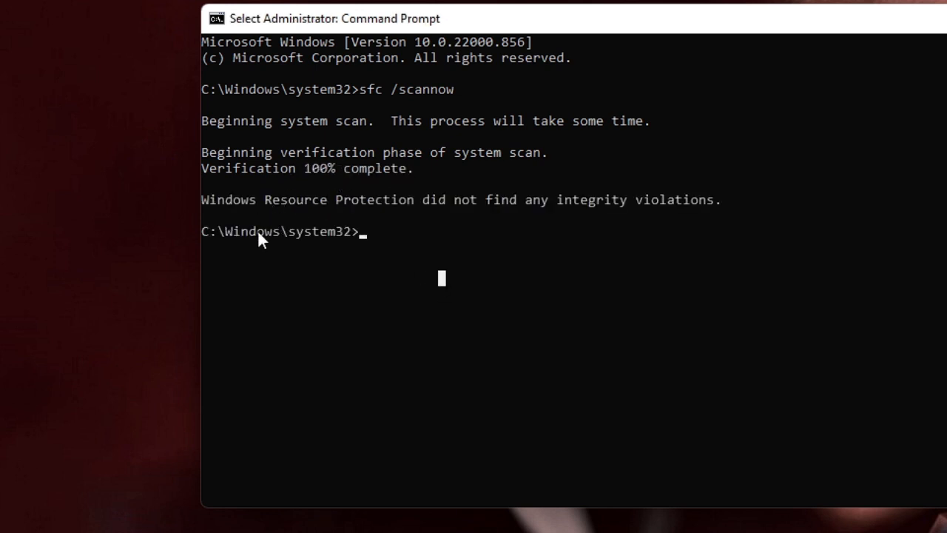